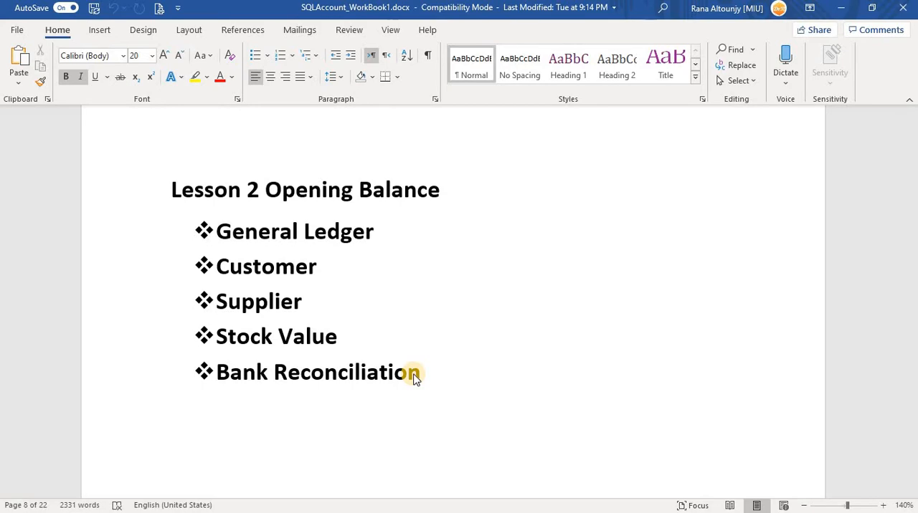
# Examine the Task 1 table of opening balances in the workbook document
pyautogui.hotkey('alt', 'Tab')
pyautogui.hotkey('alt', 'Tab')
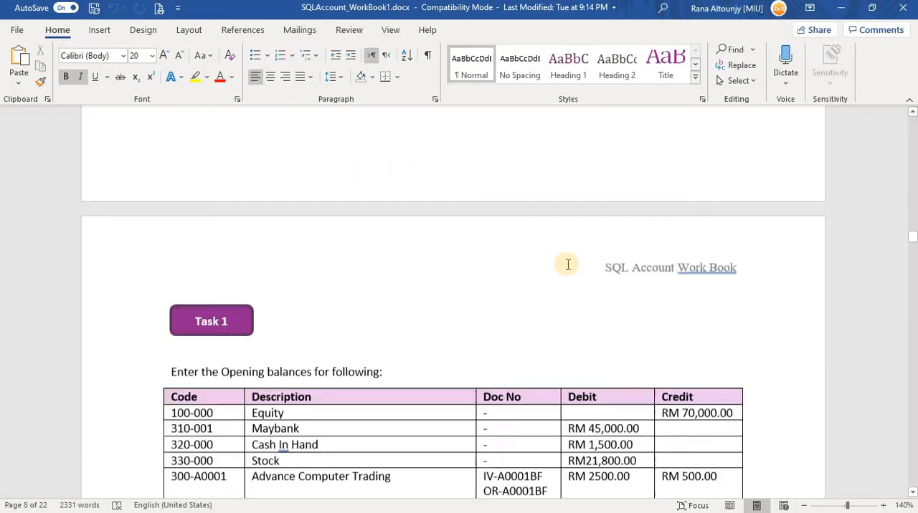
pyautogui.scroll(-3, 566, 264)
pyautogui.scroll(1, 565, 265)
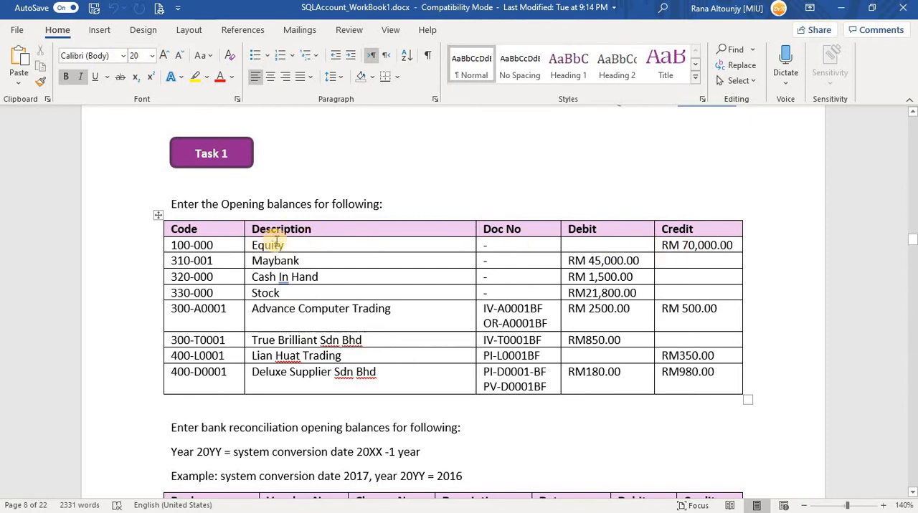
# Switch to SQL Account and log on again to the company WAHAHA SDN BHD as ADMIN with the account password
pyautogui.hotkey('alt', 'Tab')
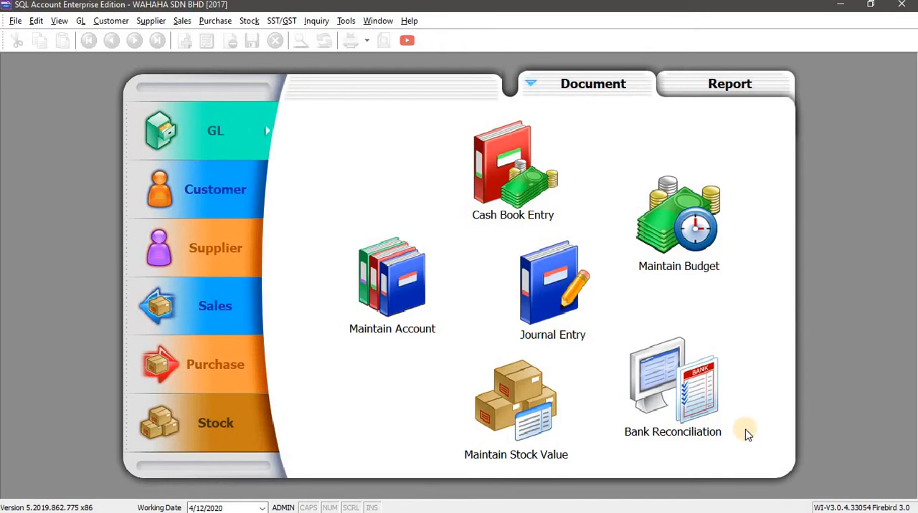
pyautogui.click(15, 20)
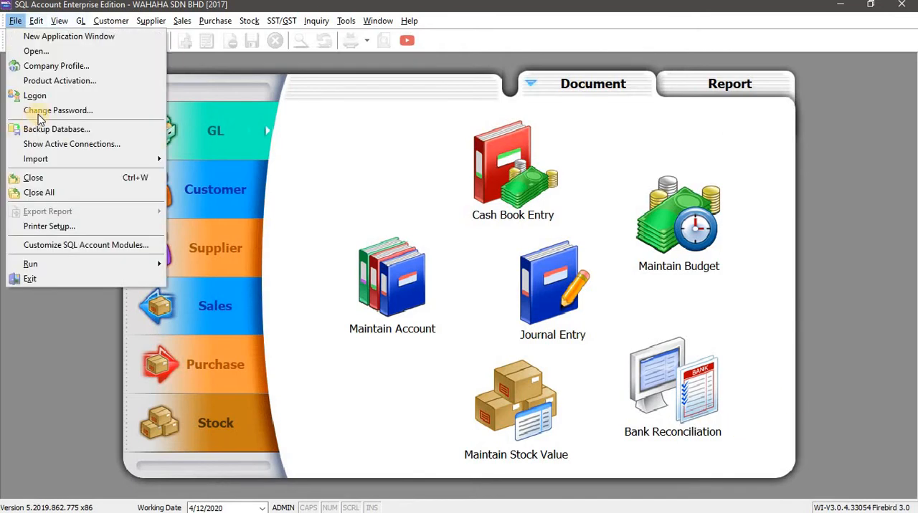
pyautogui.click(35, 96)
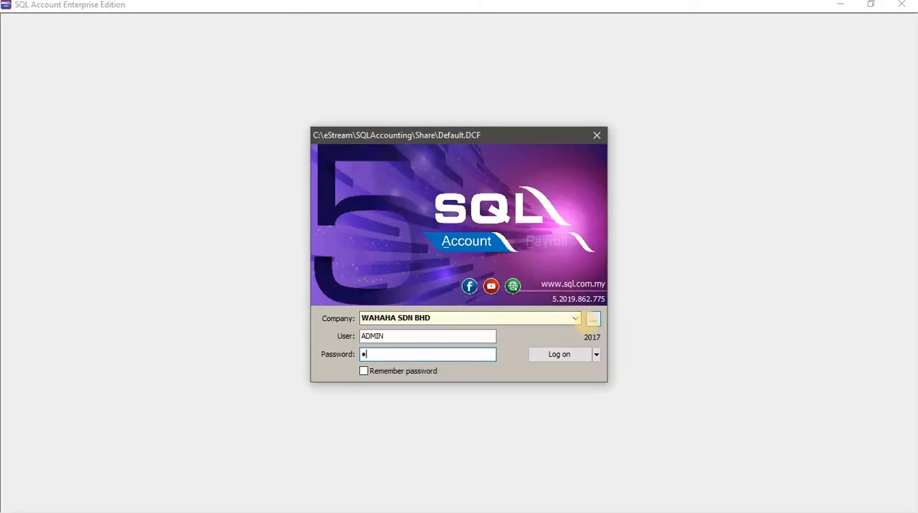
pyautogui.click(561, 354)
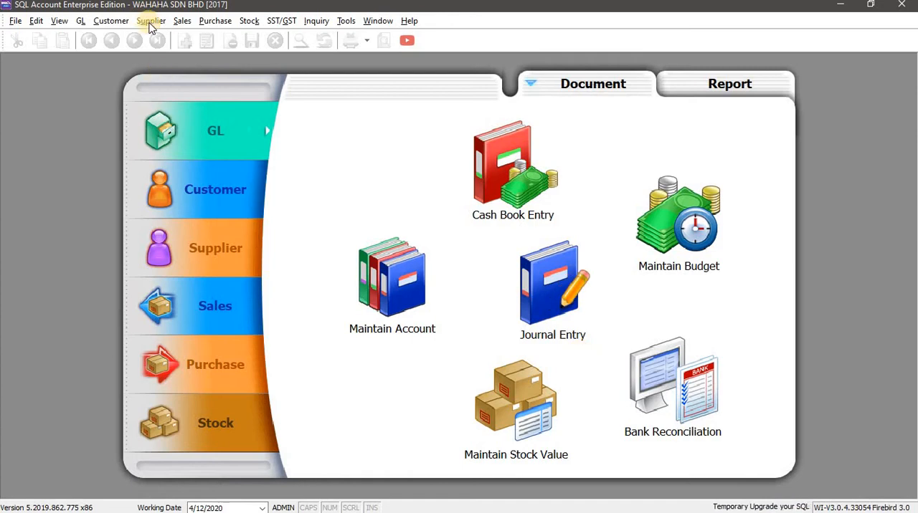
# Open the general ledger's Maintain Opening Balance window
pyautogui.click(80, 20)
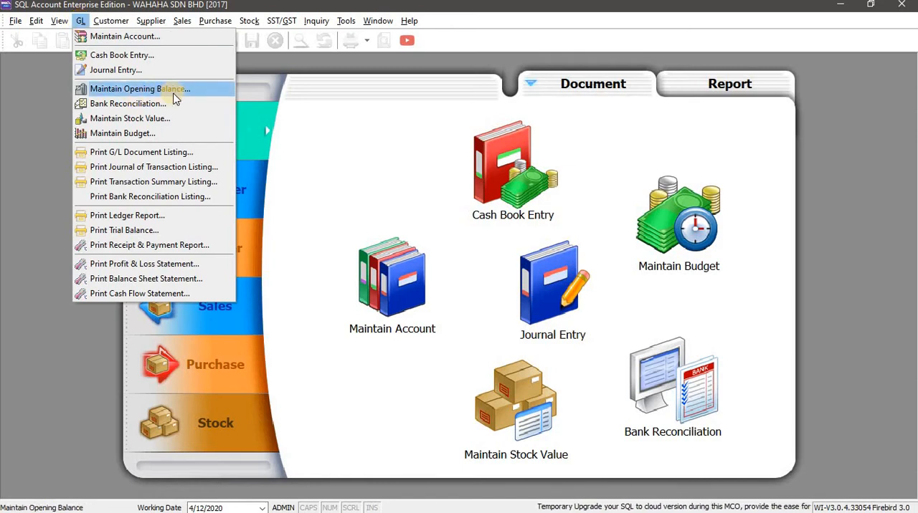
pyautogui.click(80, 22)
pyautogui.click(81, 23)
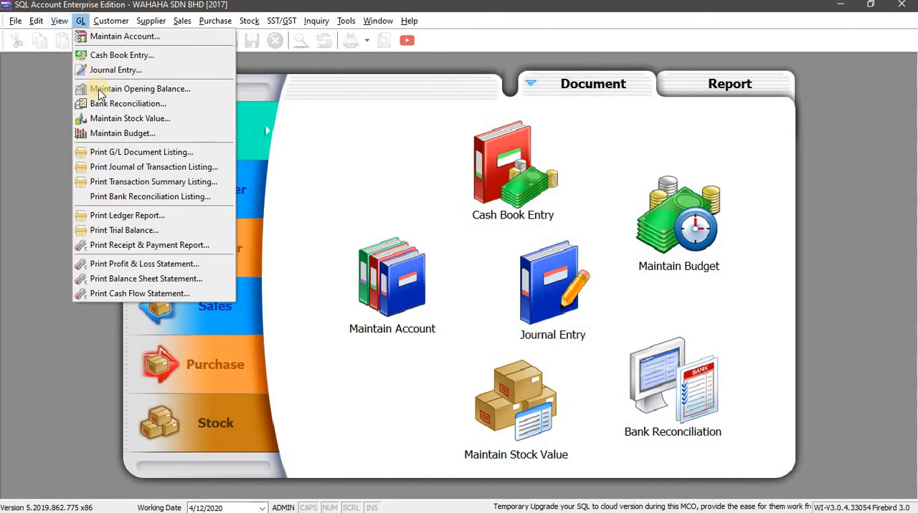
pyautogui.click(172, 92)
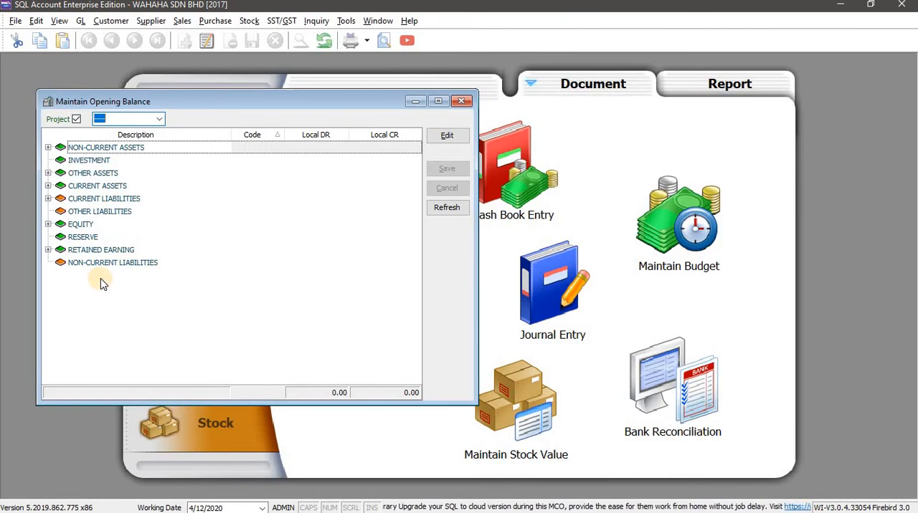
# Following the workbook table, put the opening balances into edit mode and set the Equity account's local credit to 70,000
pyautogui.hotkey('alt', 'Tab')
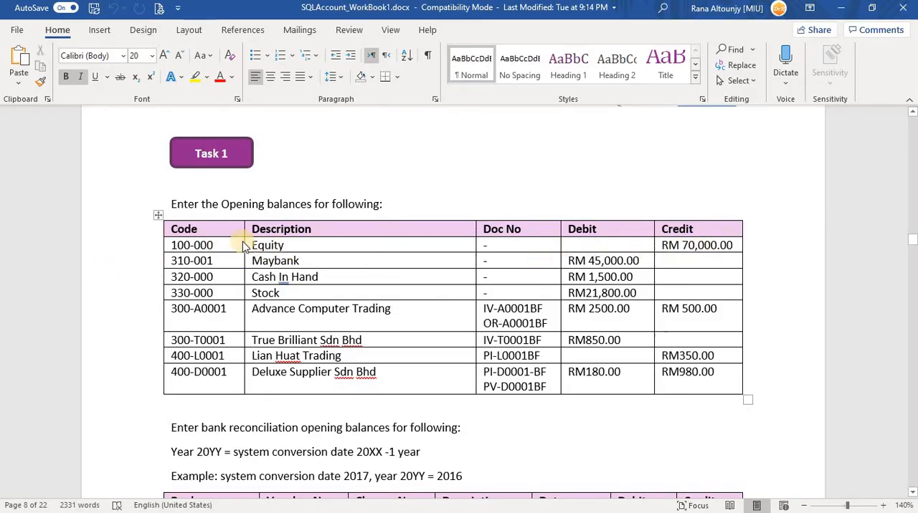
pyautogui.hotkey('alt', 'Tab')
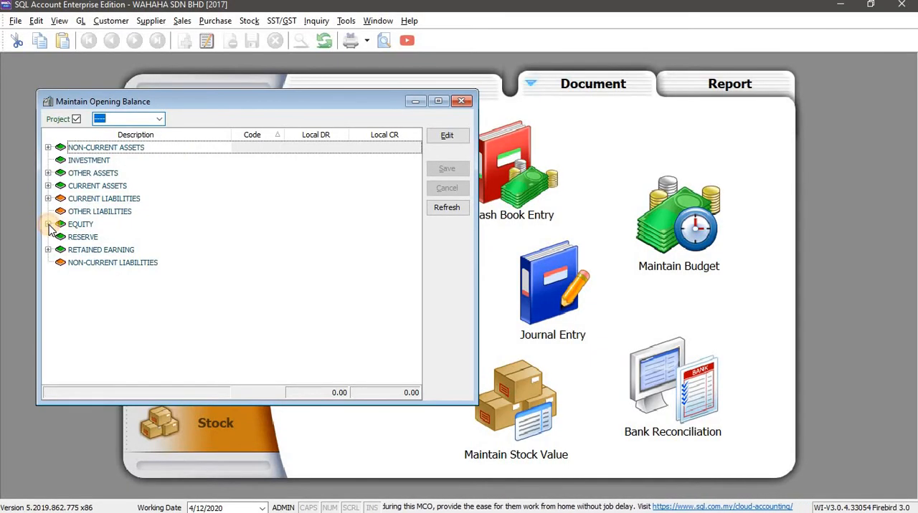
pyautogui.click(48, 224)
pyautogui.hotkey('alt', 'Tab')
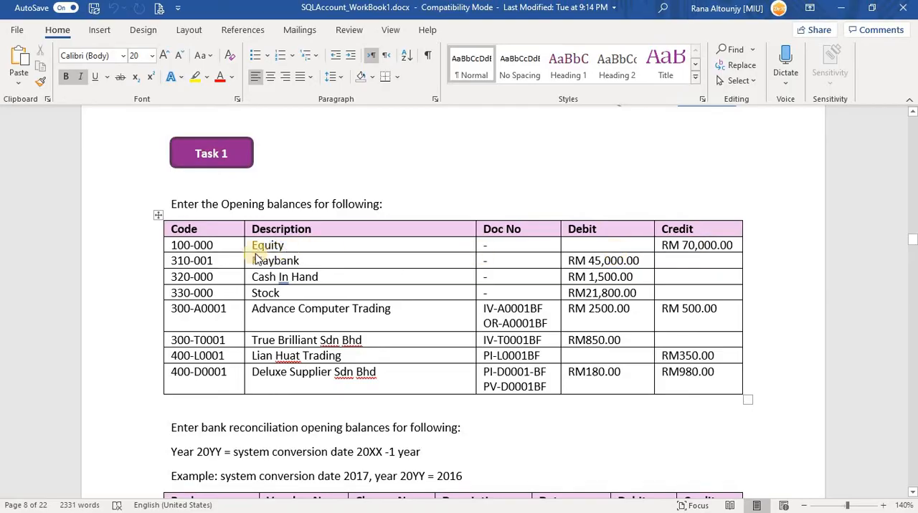
pyautogui.hotkey('alt', 'Tab')
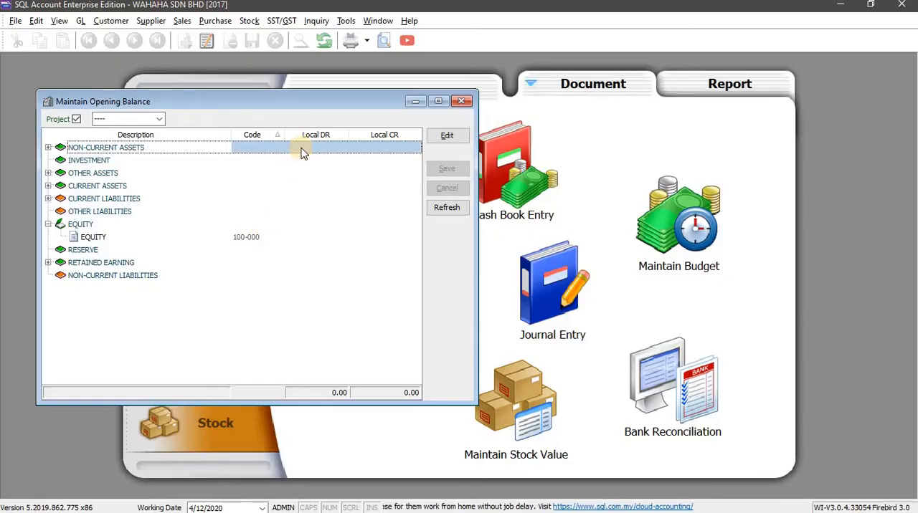
pyautogui.click(454, 144)
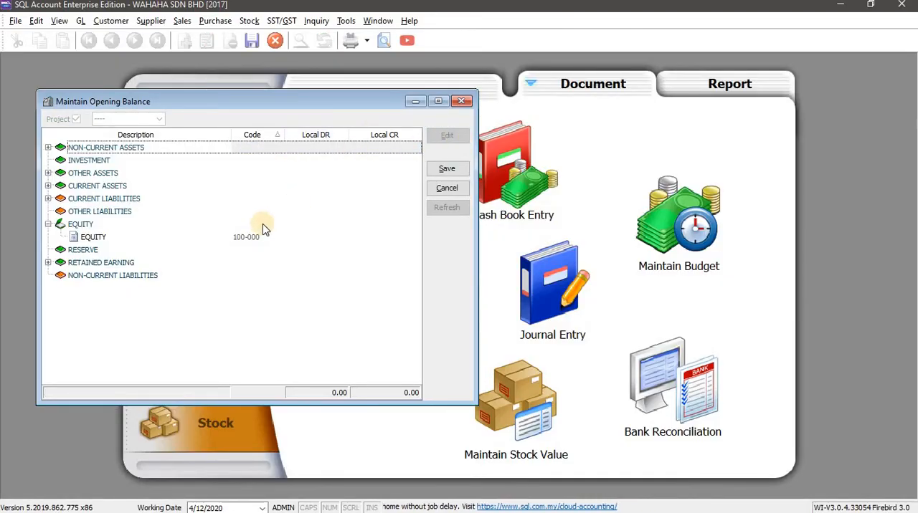
pyautogui.click(377, 238)
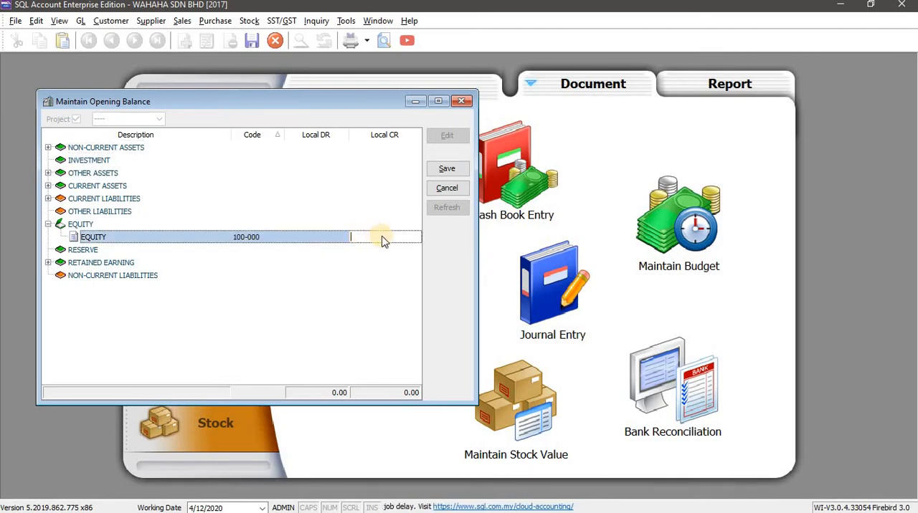
pyautogui.hotkey('alt', 'Tab')
pyautogui.hotkey('alt', 'Tab')
pyautogui.write('70000')
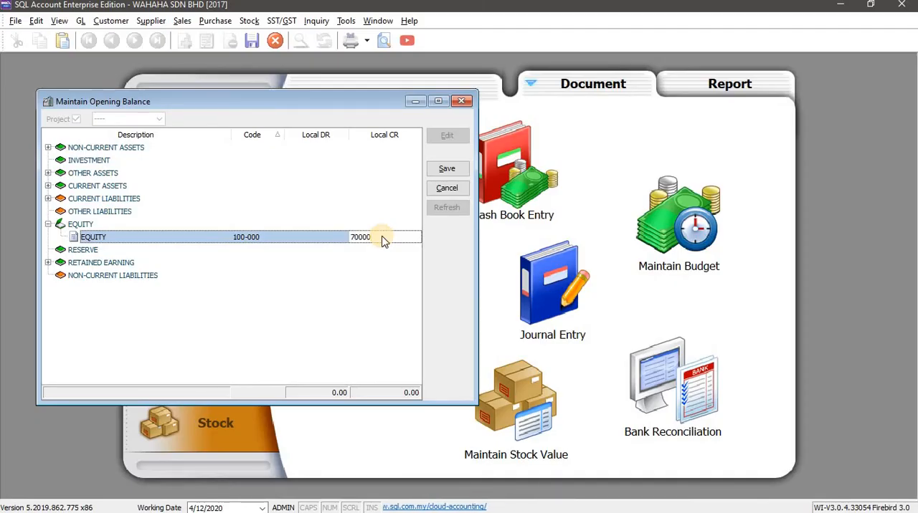
pyautogui.press('Return')
# Set the local debit opening balance of Maybank, under Current Assets > Cash at Bank, to 45,000 as listed in the workbook
pyautogui.hotkey('alt', 'Tab')
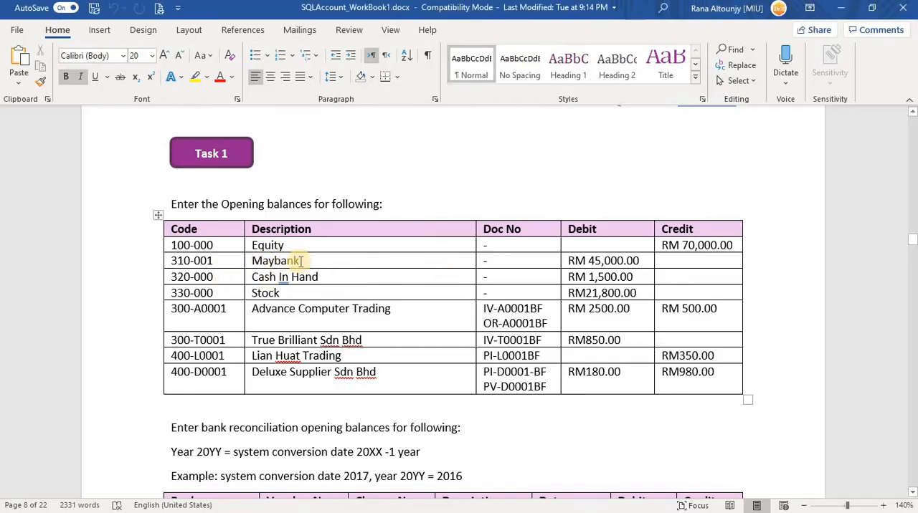
pyautogui.hotkey('alt', 'Tab')
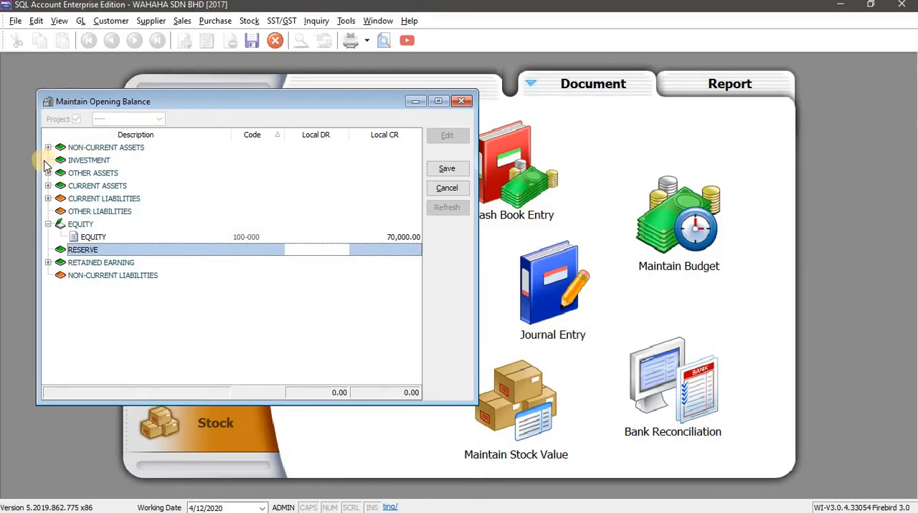
pyautogui.click(47, 186)
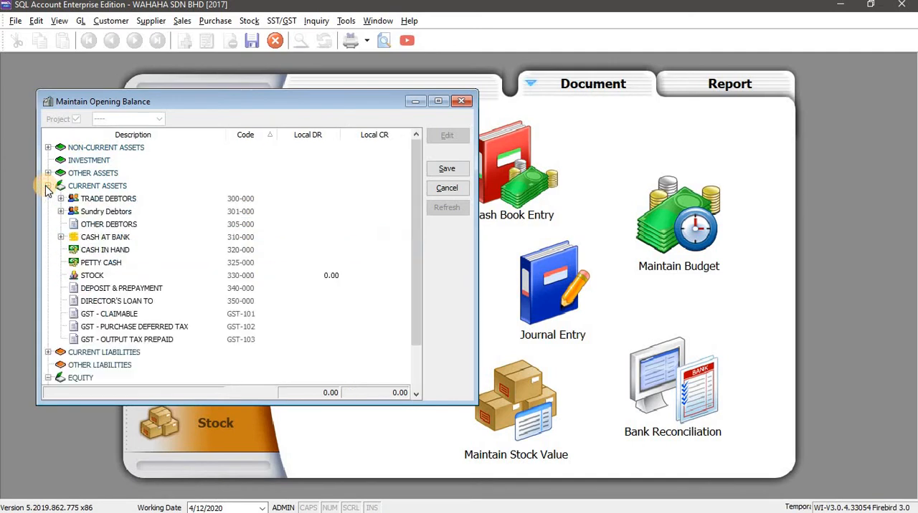
pyautogui.click(61, 238)
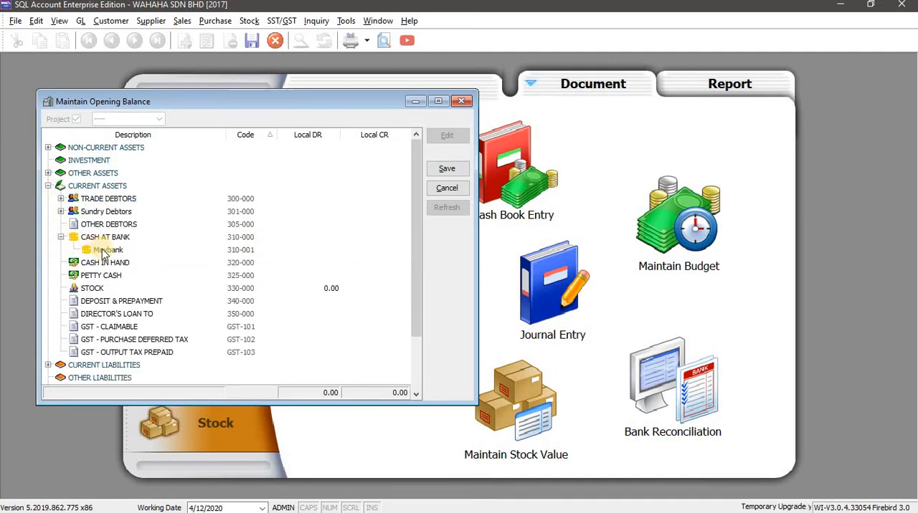
pyautogui.click(107, 250)
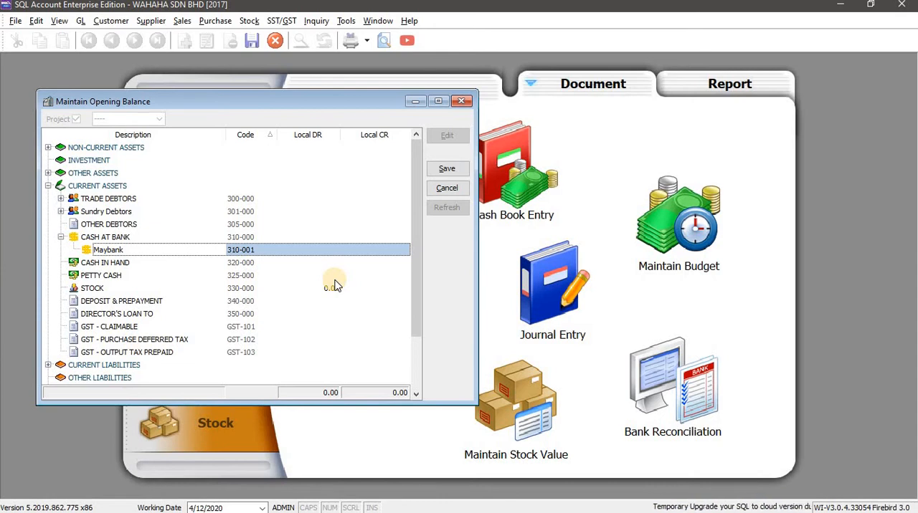
pyautogui.click(305, 249)
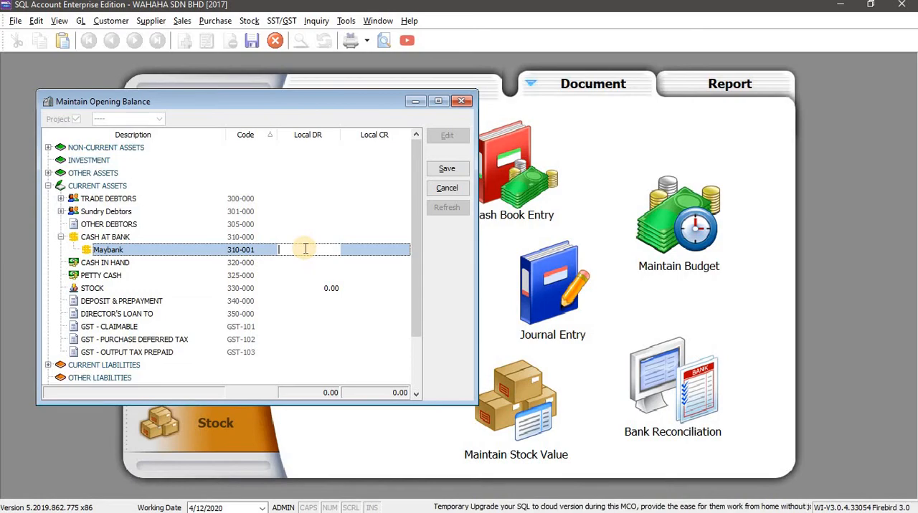
pyautogui.hotkey('alt', 'Tab')
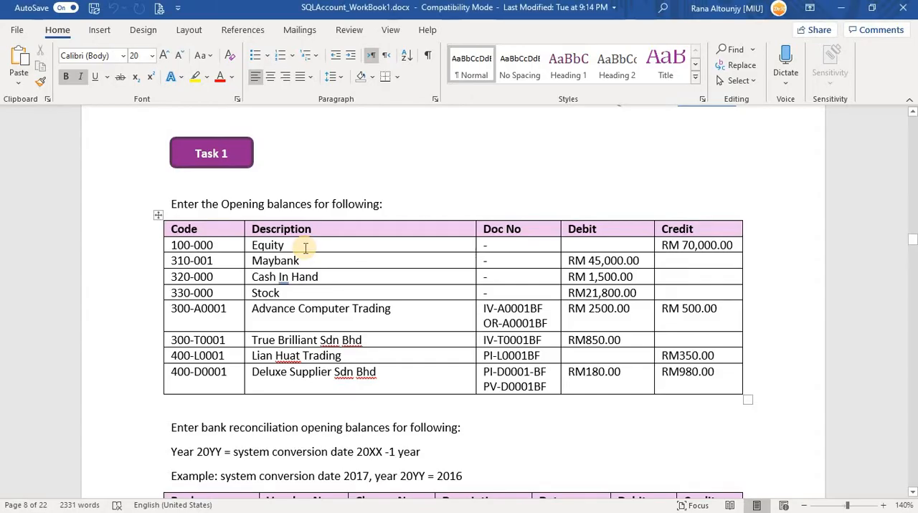
pyautogui.hotkey('alt', 'Tab')
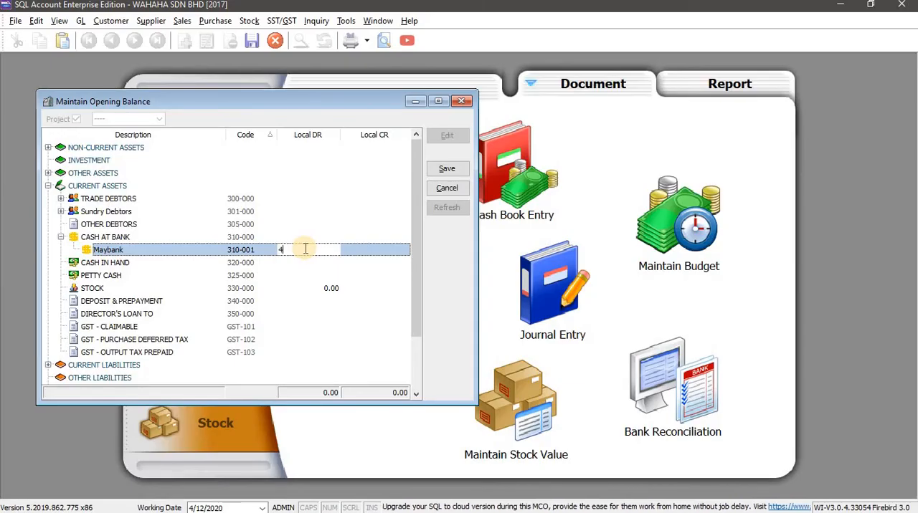
pyautogui.click(305, 253)
pyautogui.write('45000')
pyautogui.press('Tab')
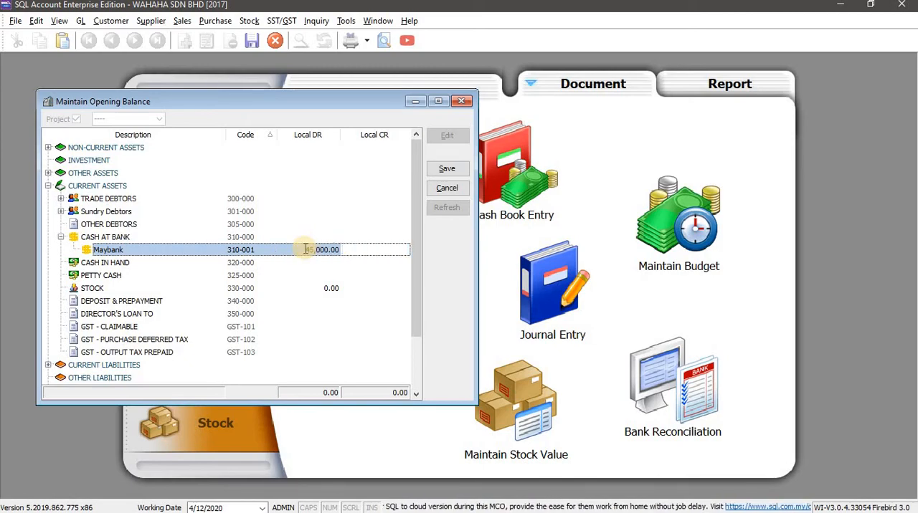
# Set the Cash in Hand account's local debit opening balance to 1,500 per the workbook and save the opening balances
pyautogui.hotkey('alt', 'Tab')
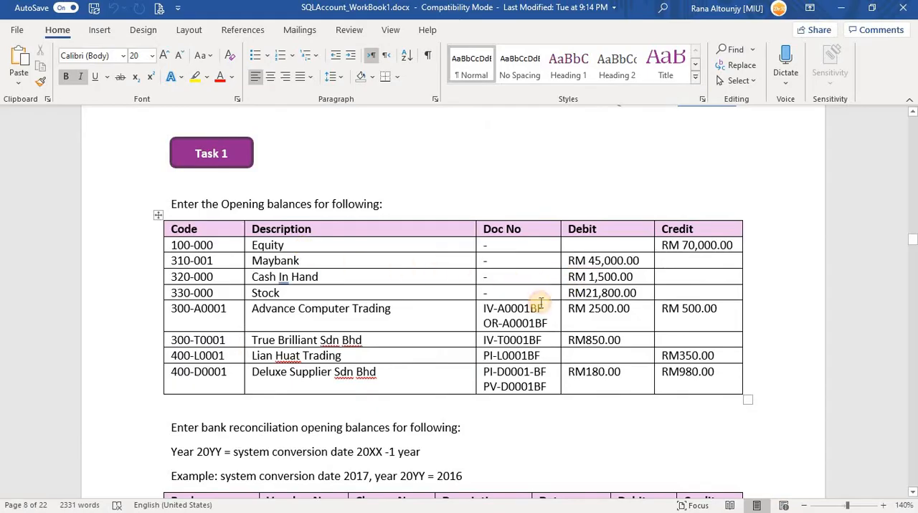
pyautogui.hotkey('alt', 'Tab')
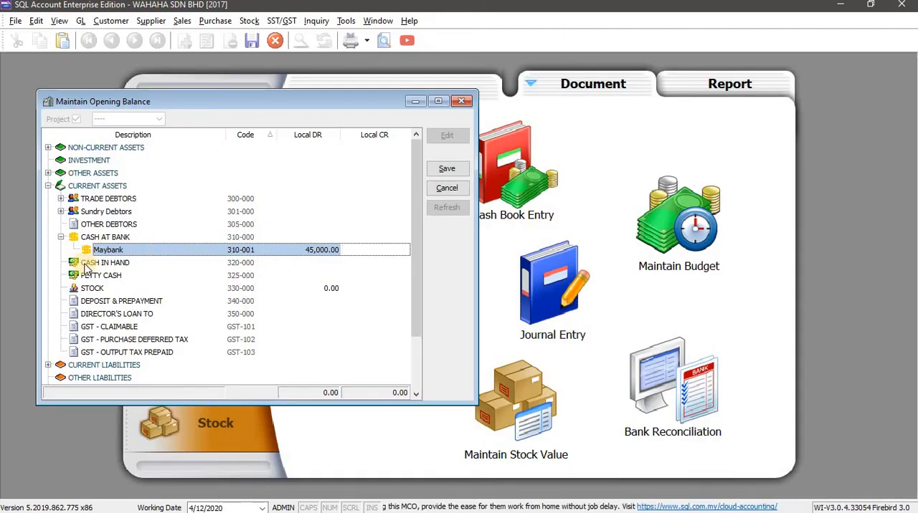
pyautogui.click(307, 262)
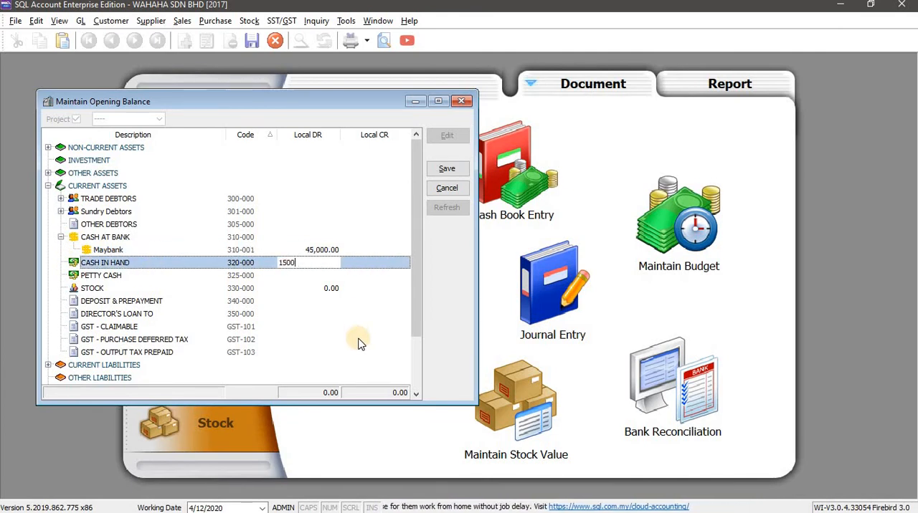
pyautogui.press('Return')
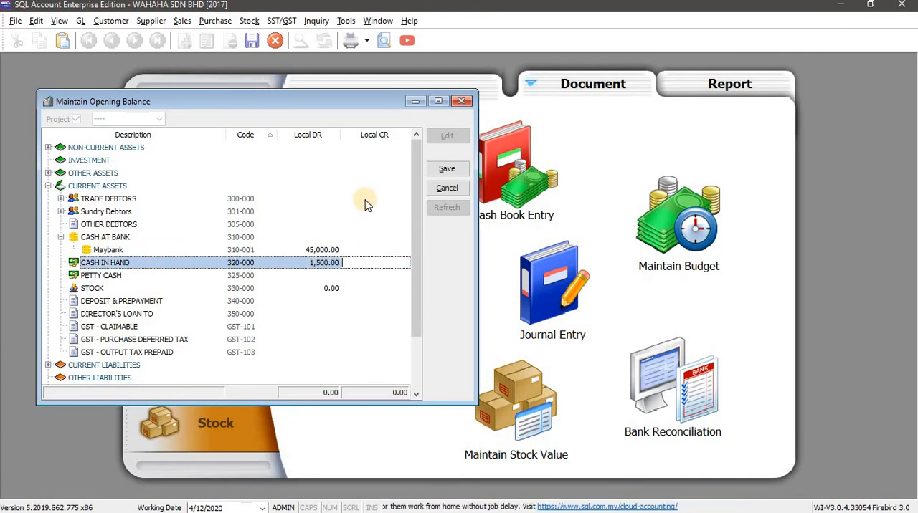
pyautogui.click(452, 170)
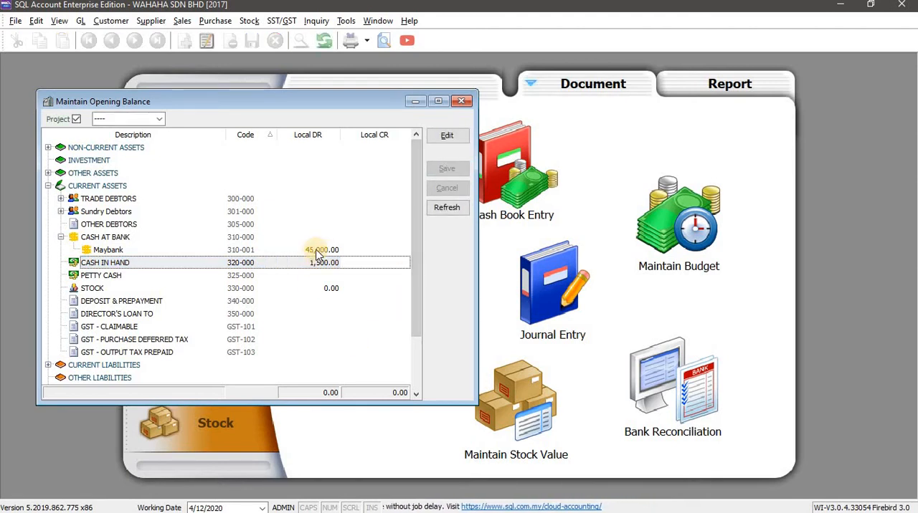
pyautogui.scroll(-2, 326, 280)
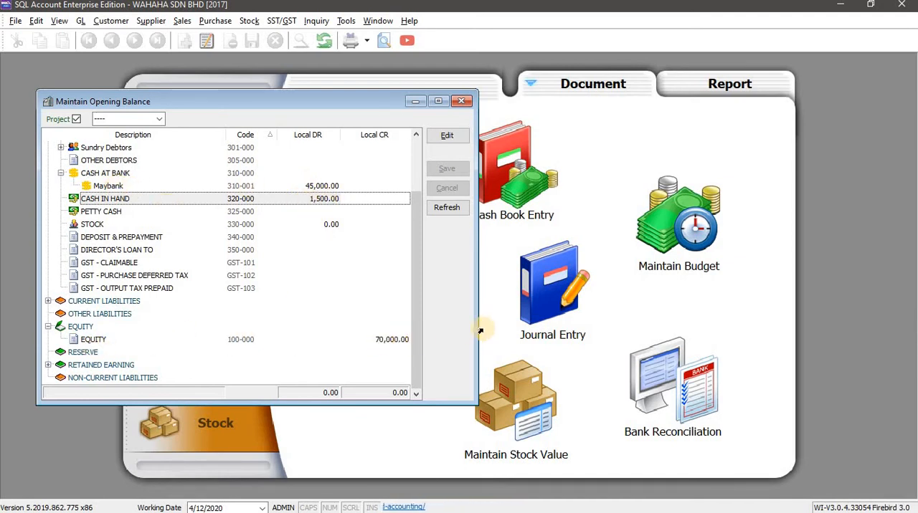
# Set the Stock account's local debit opening balance to 21,800, copied from the workbook's Task 1 table, and save the opening balances
pyautogui.hotkey('alt', 'Tab')
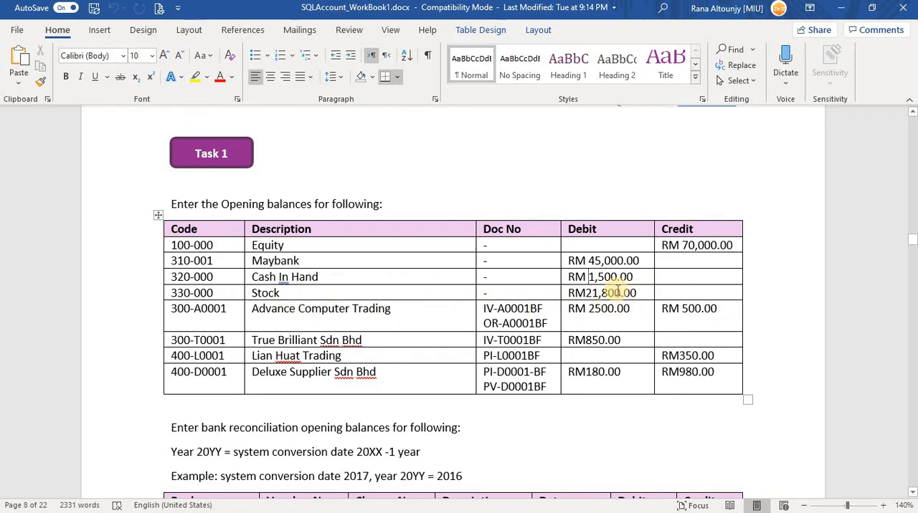
pyautogui.hotkey('alt', 'Tab')
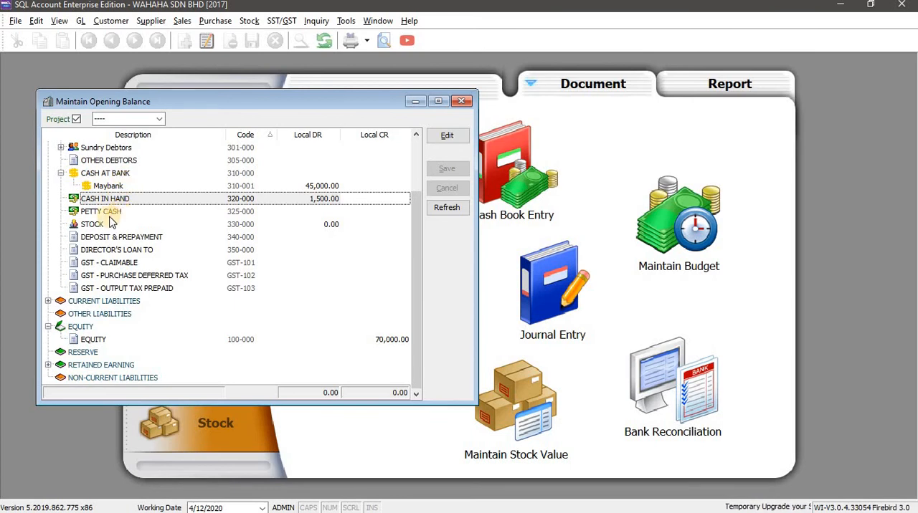
pyautogui.click(294, 226)
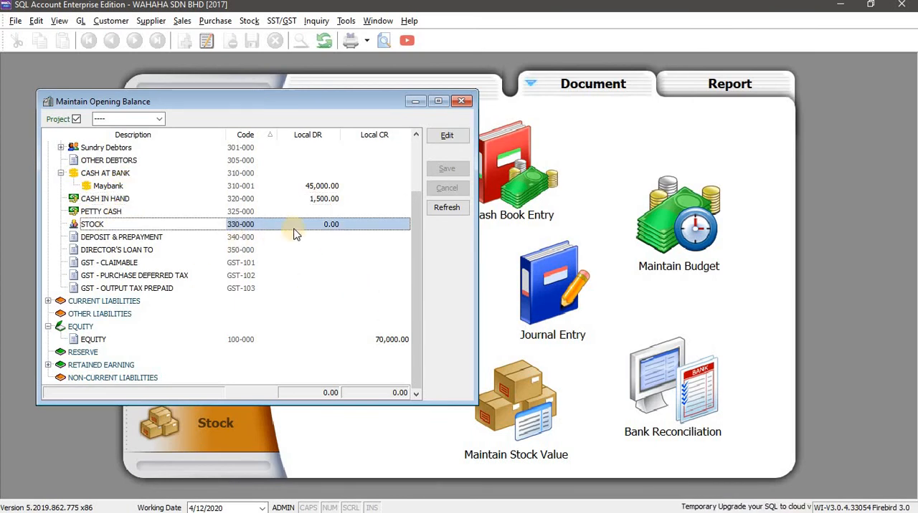
pyautogui.click(323, 224)
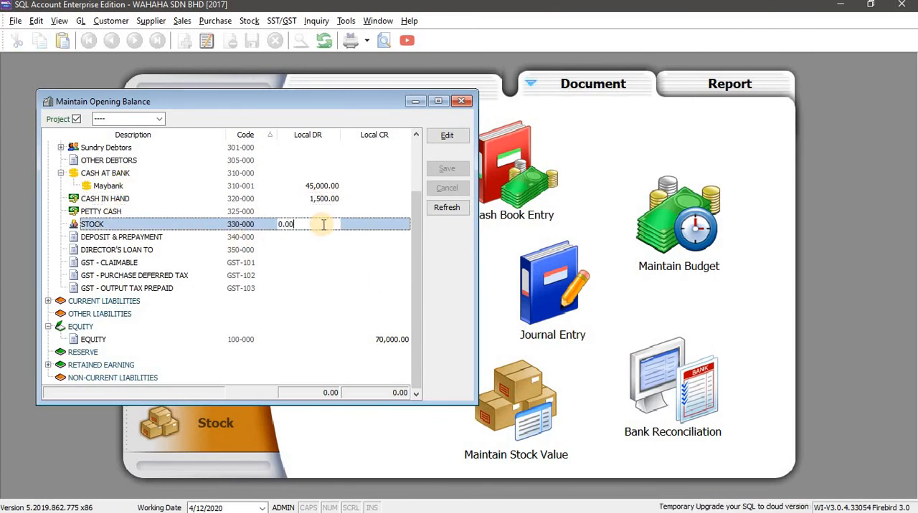
pyautogui.click(446, 143)
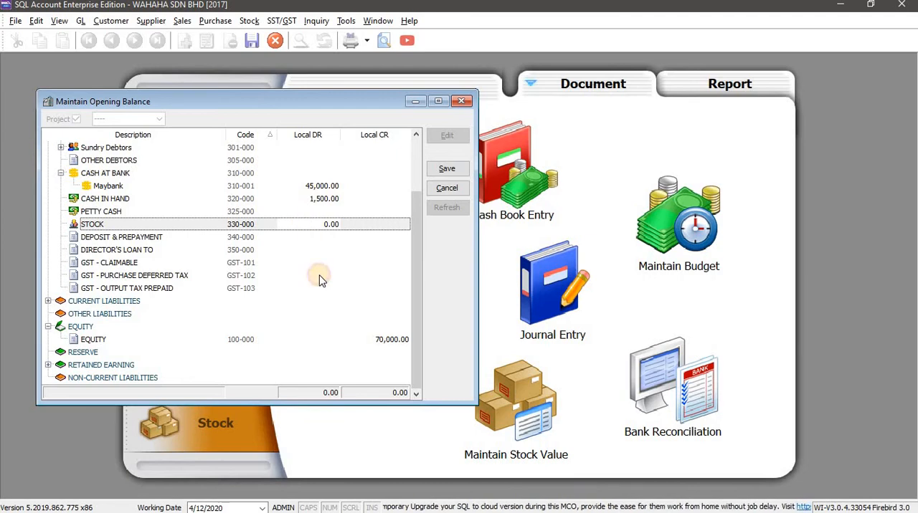
pyautogui.click(308, 224)
pyautogui.hotkey('alt', 'Tab')
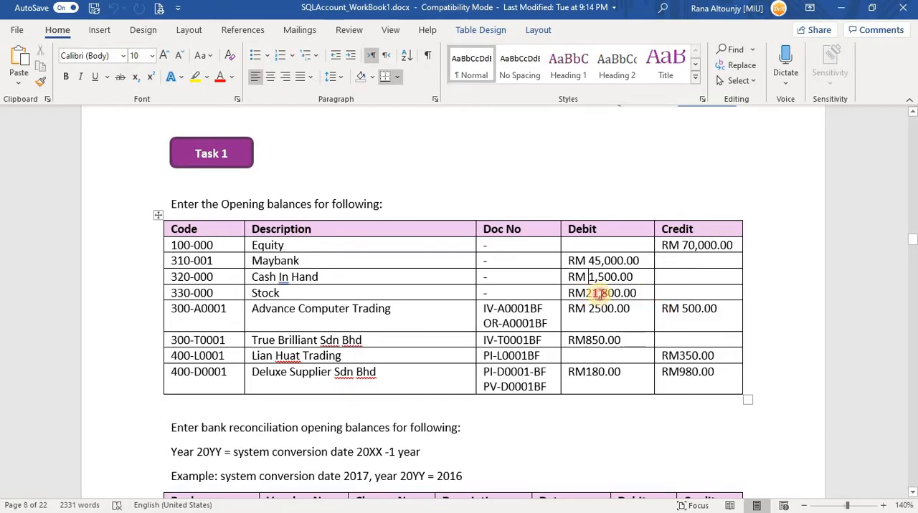
pyautogui.doubleClick(619, 293)
pyautogui.moveTo(620, 294); pyautogui.dragTo(588, 293)
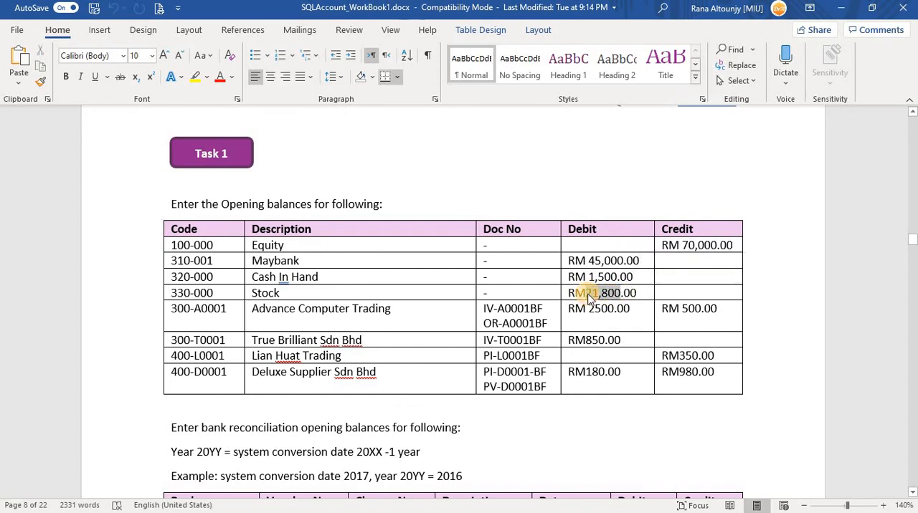
pyautogui.hotkey('alt', 'Tab')
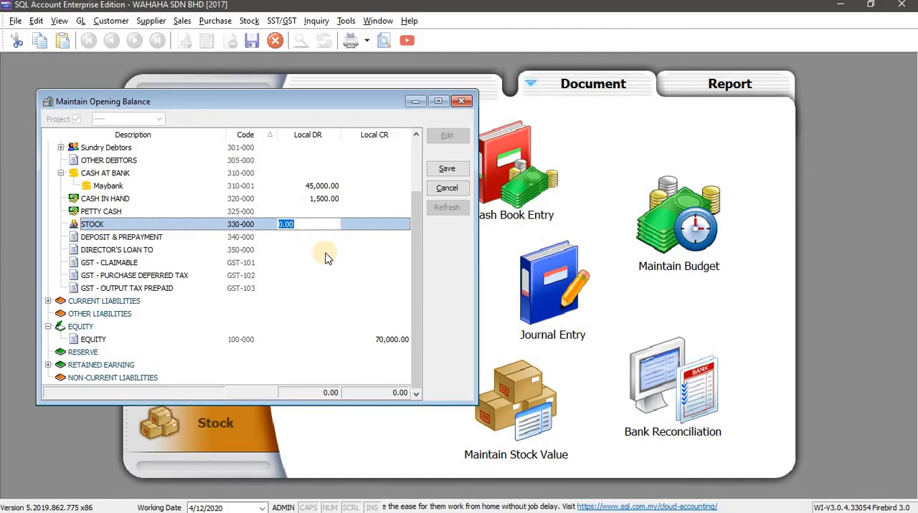
pyautogui.write('21800.00')
pyautogui.click(447, 170)
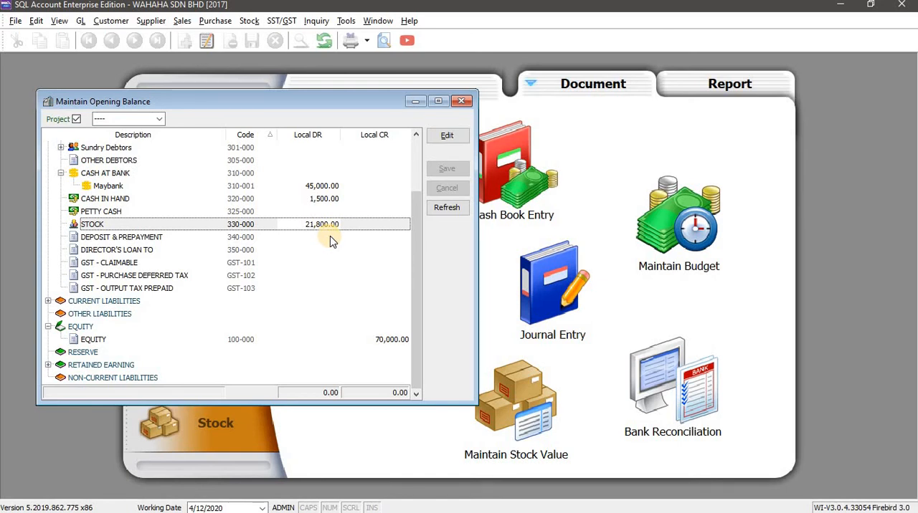
# Refresh the opening balances and check the debit and credit balance against the accounts listed in the workbook's Task 1 table
pyautogui.click(446, 207)
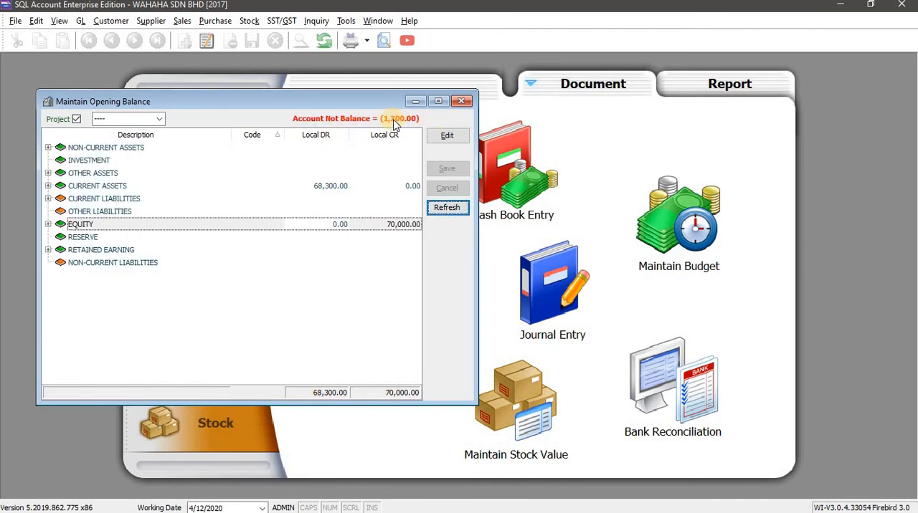
pyautogui.hotkey('alt', 'Tab')
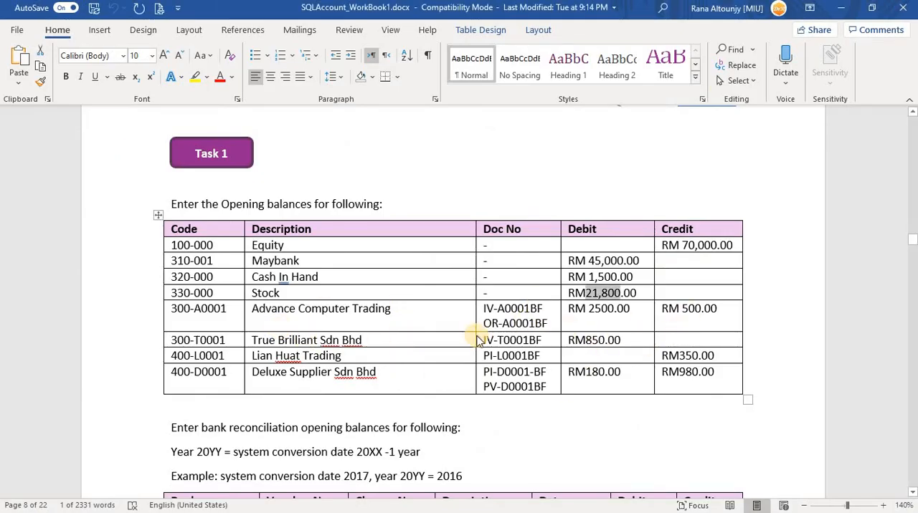
pyautogui.hotkey('alt', 'Tab')
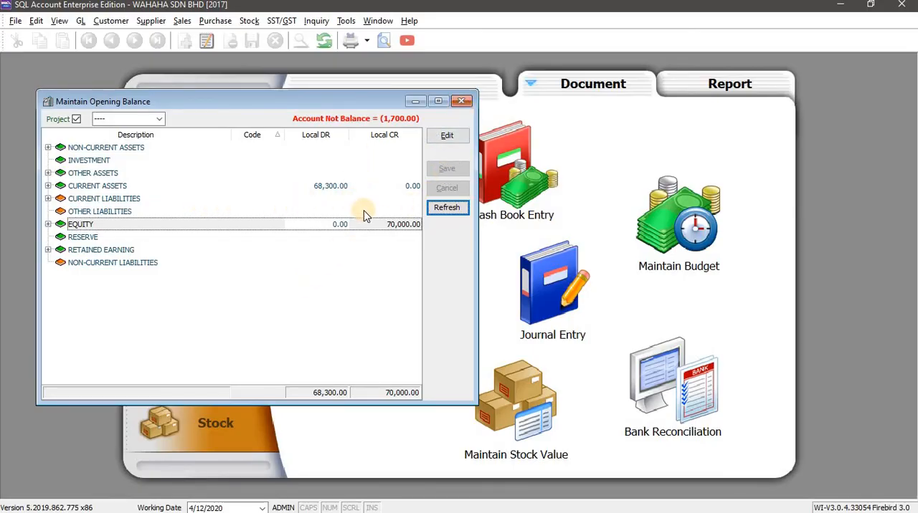
pyautogui.hotkey('alt', 'Tab')
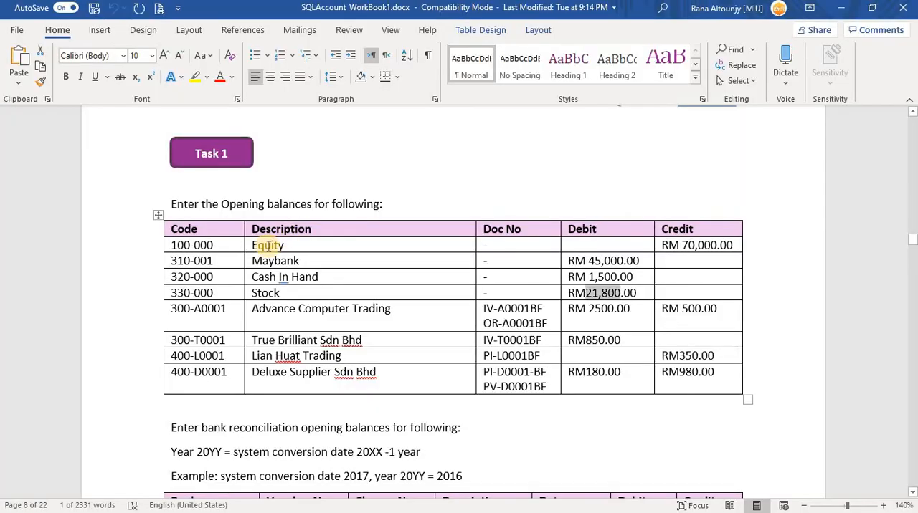
pyautogui.click(277, 276)
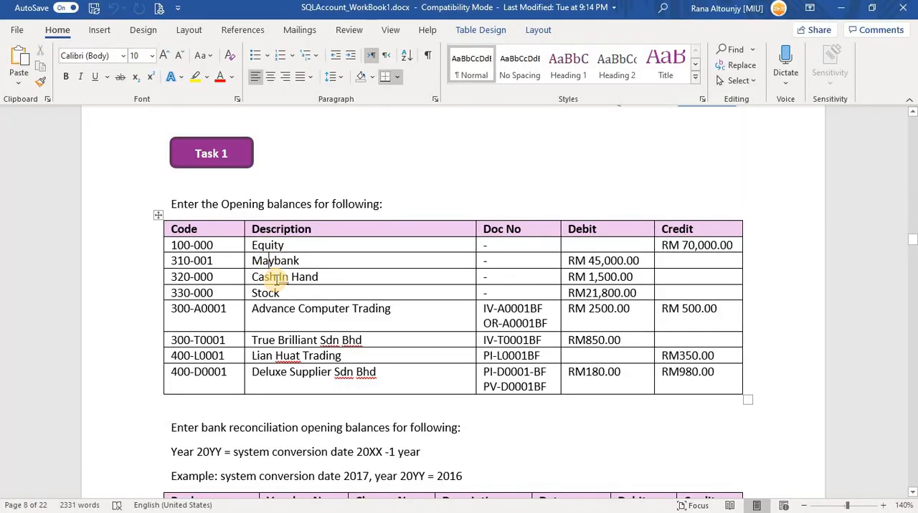
pyautogui.click(268, 292)
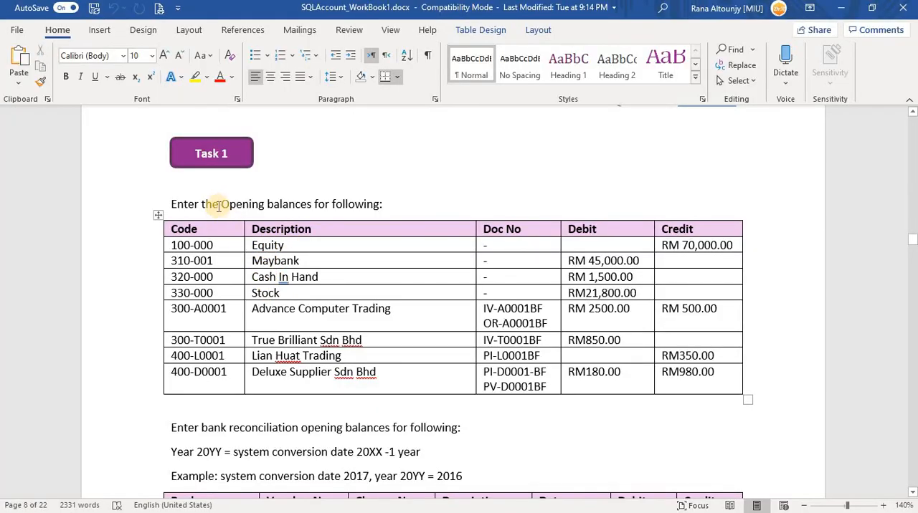
pyautogui.moveTo(226, 204); pyautogui.dragTo(378, 204)
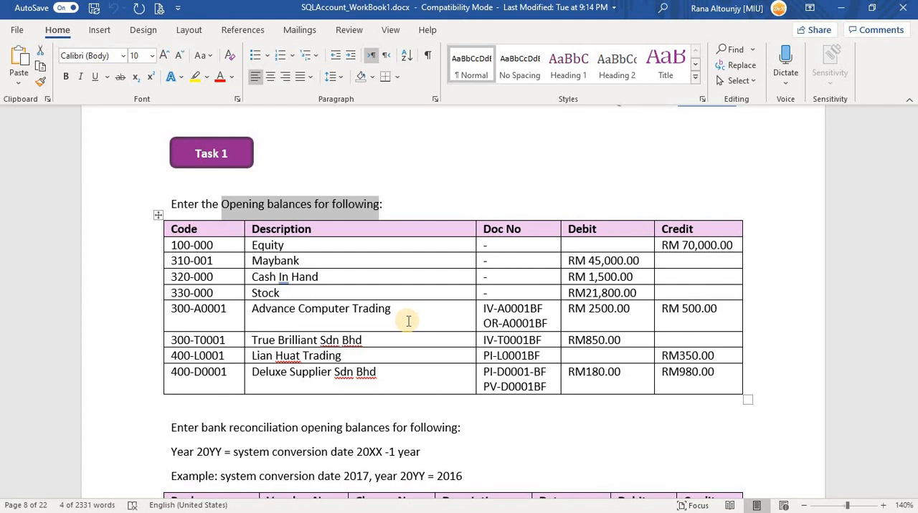
pyautogui.hotkey('alt', 'Tab')
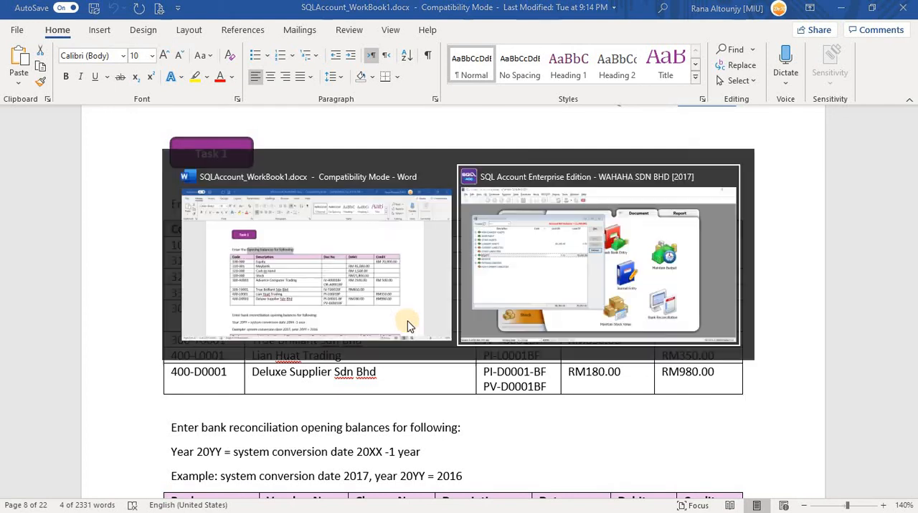